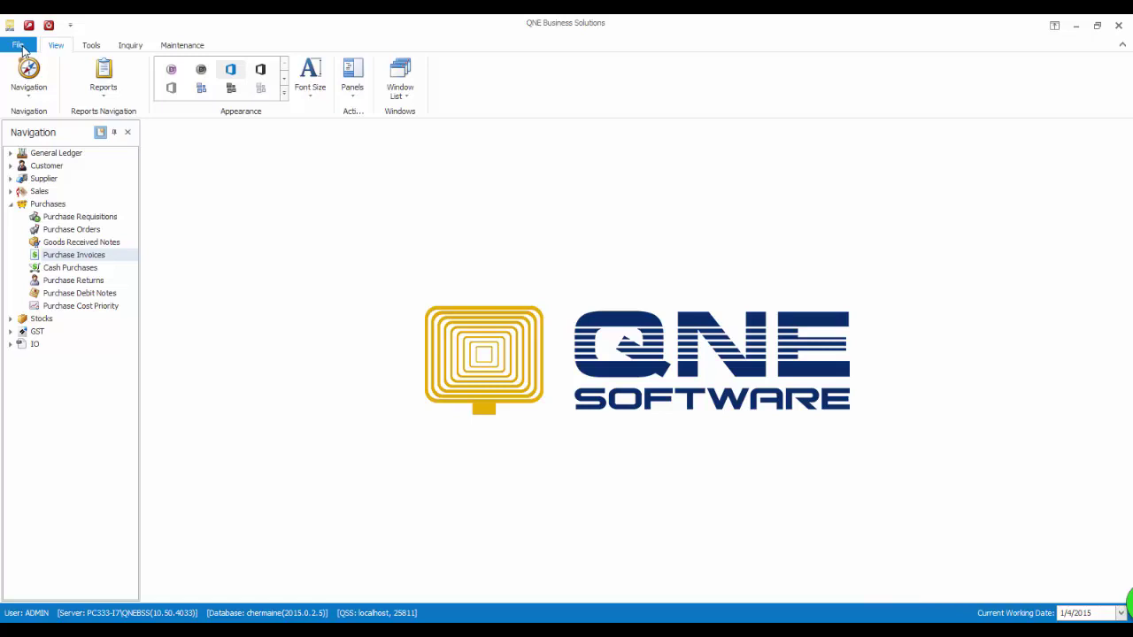
Enter 1546332 as the GST approval number in the company profile, save, and close it
{"action": "left_click", "coordinate": [22, 49]}
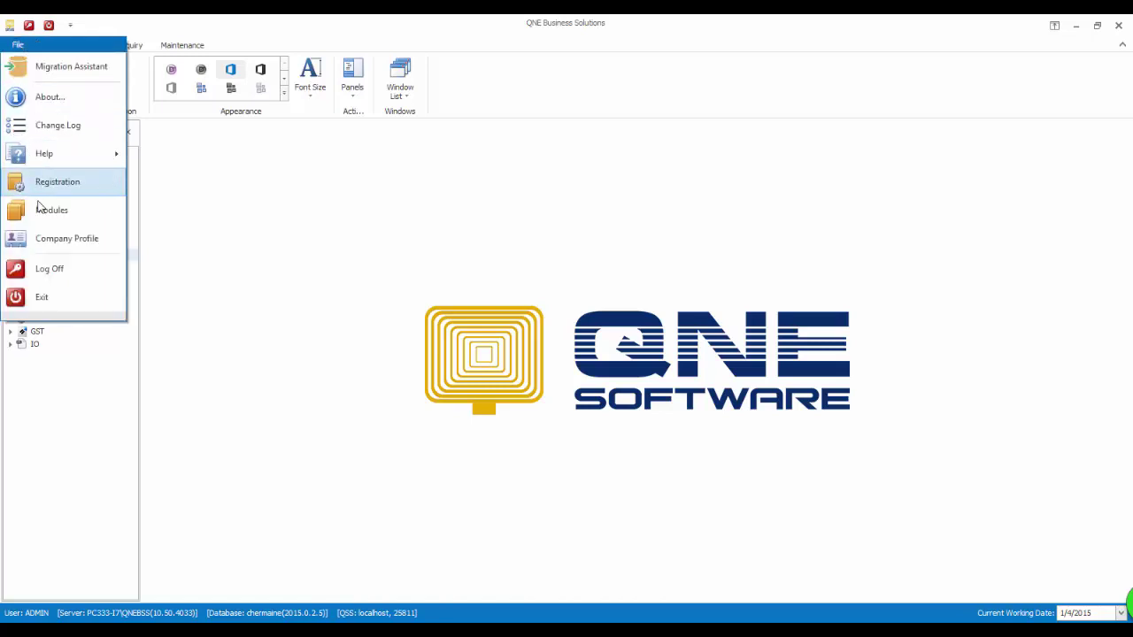
{"action": "left_click", "coordinate": [35, 237]}
{"action": "left_click", "coordinate": [366, 209]}
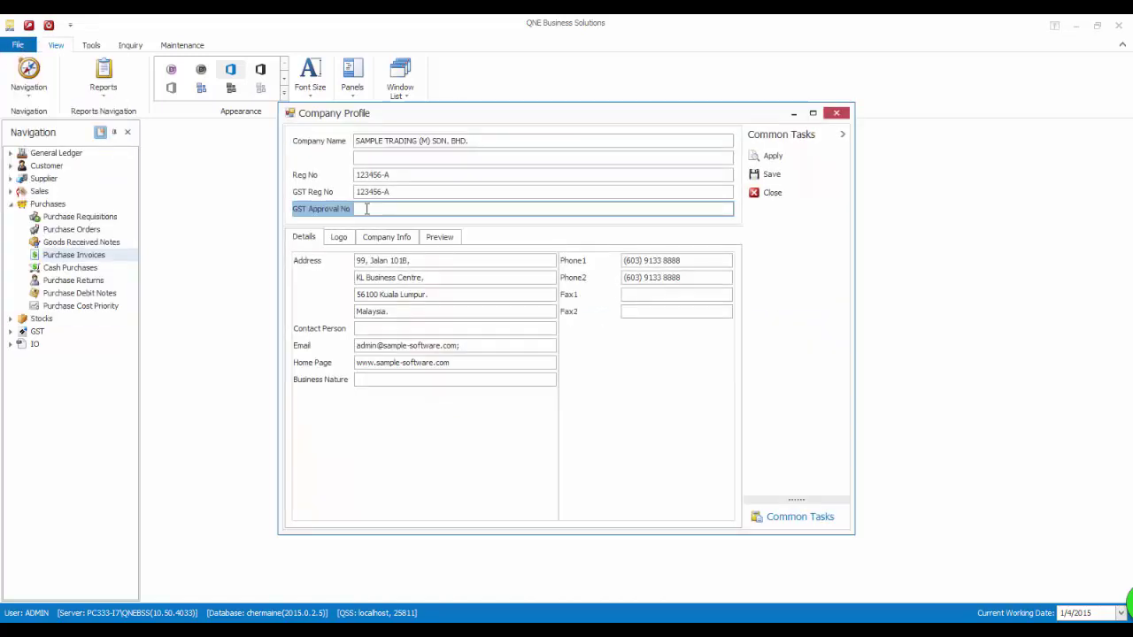
{"action": "type", "text": "15463"}
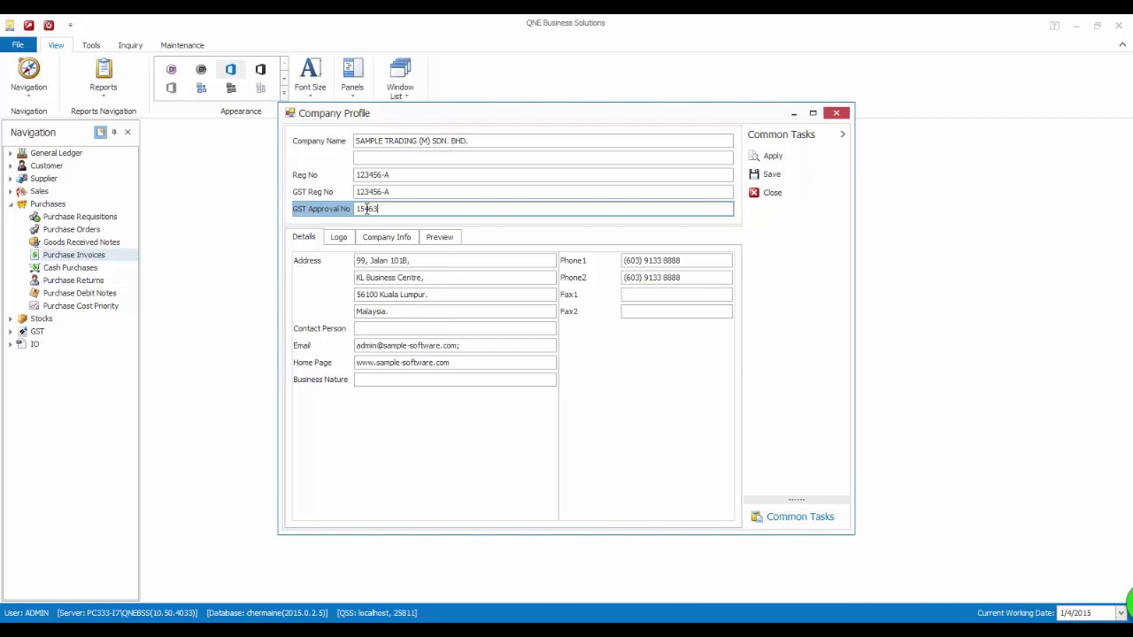
{"action": "type", "text": "32"}
{"action": "left_click", "coordinate": [787, 178]}
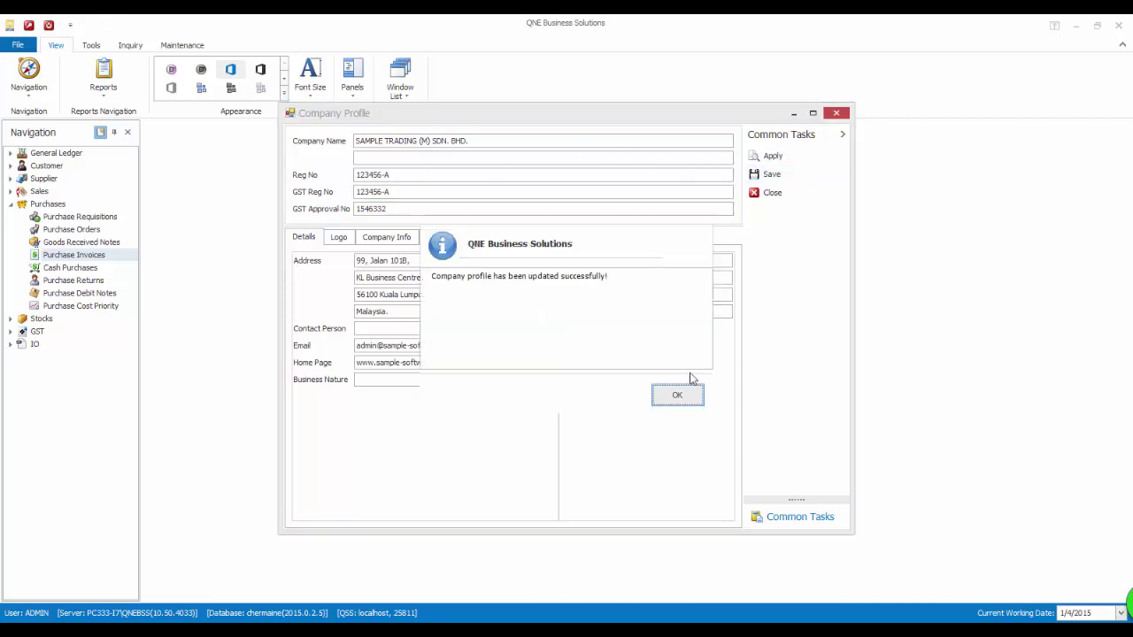
{"action": "left_click", "coordinate": [683, 398]}
{"action": "left_click", "coordinate": [795, 193]}
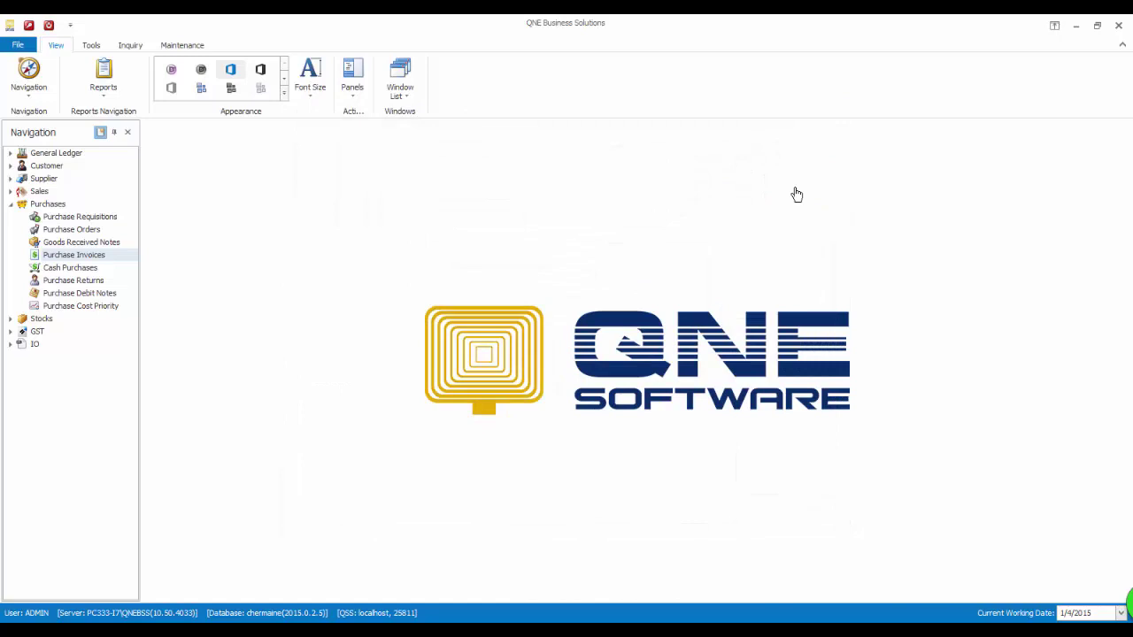
Create a new Purchases running number named 'Self Billed Invoice'
{"action": "left_click", "coordinate": [160, 45]}
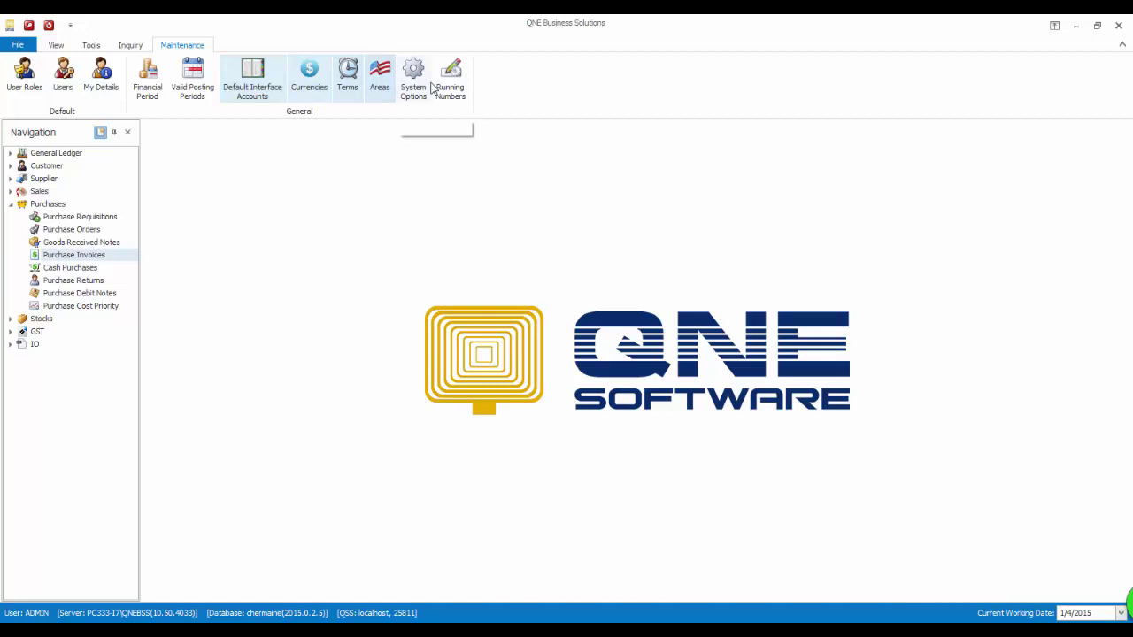
{"action": "left_click", "coordinate": [451, 78]}
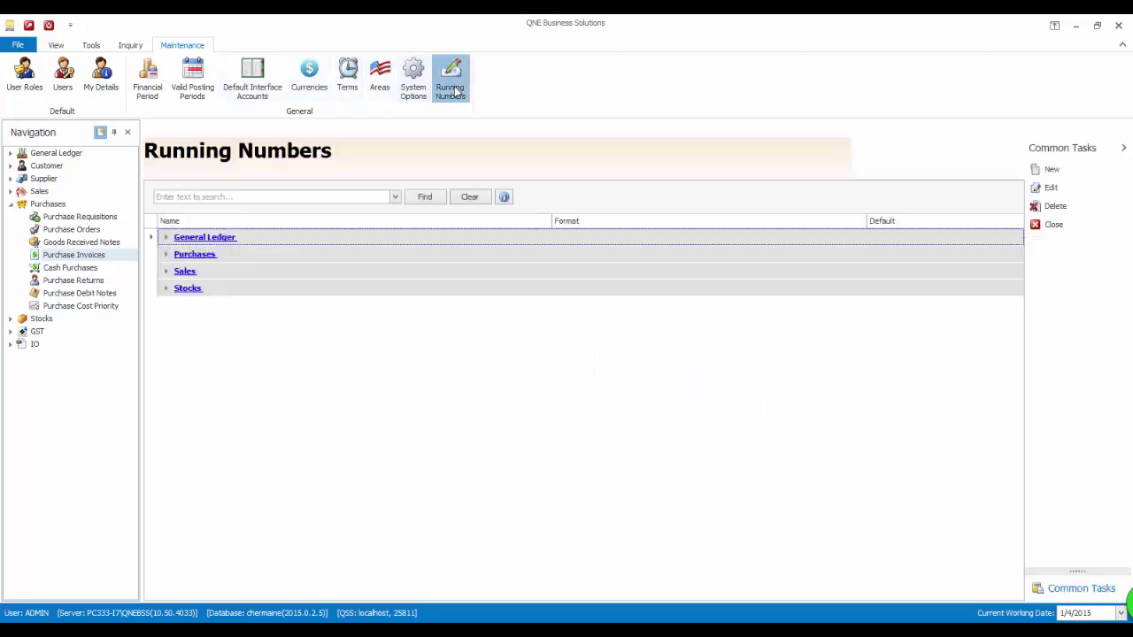
{"action": "left_click", "coordinate": [166, 255]}
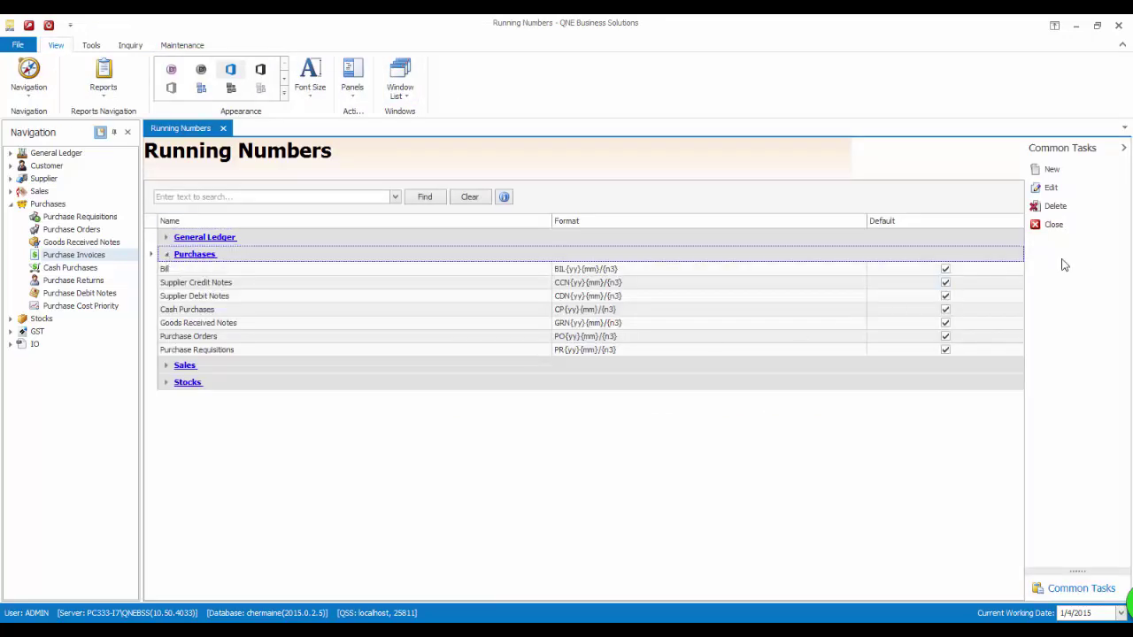
{"action": "left_click", "coordinate": [1051, 170]}
{"action": "left_click", "coordinate": [421, 112]}
{"action": "type", "text": "Se"}
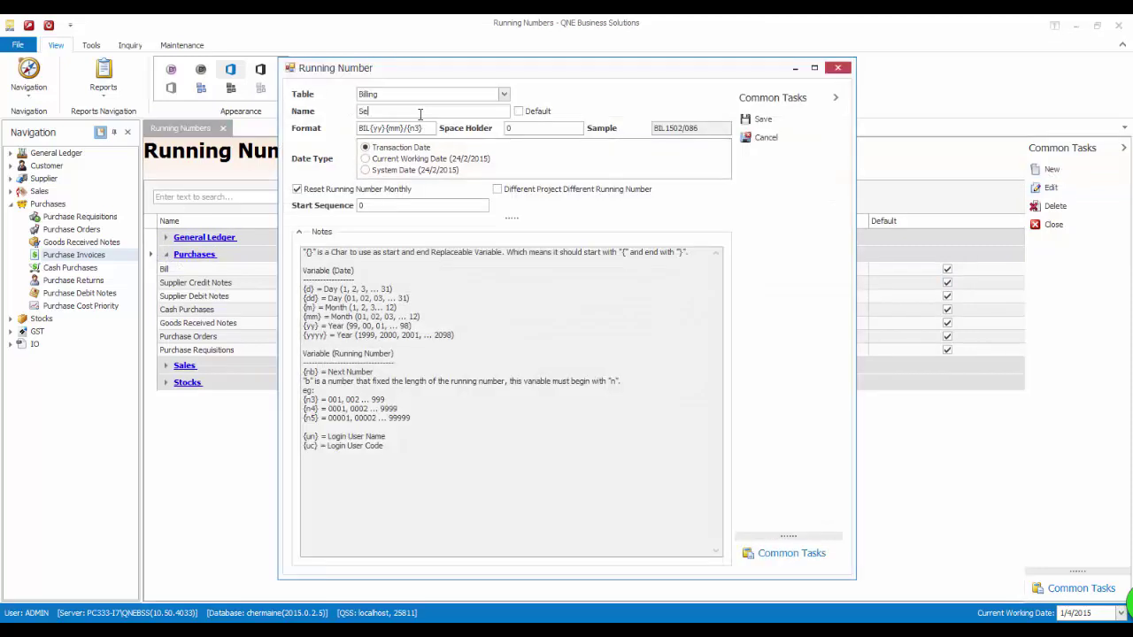
{"action": "type", "text": "lf Bil"}
{"action": "type", "text": "led Invoice"}
Set its format to SBIL{n5}, turn off monthly reset, and save it
{"action": "left_click_drag", "start_coordinate": [370, 128], "coordinate": [411, 132]}
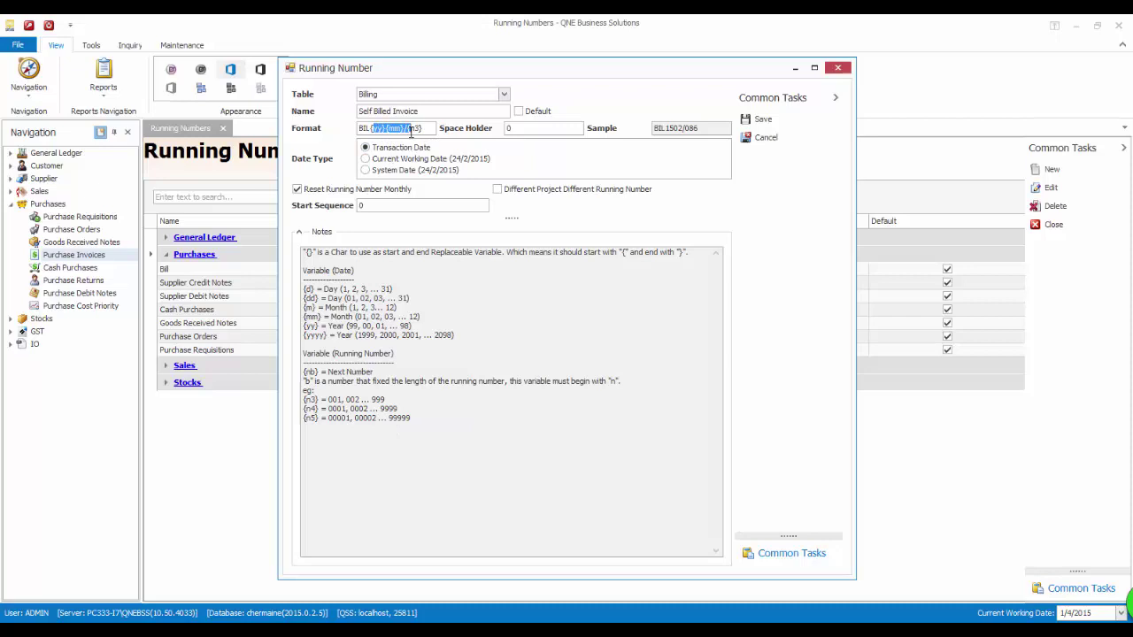
{"action": "key", "text": "BackSpace"}
{"action": "type", "text": "5"}
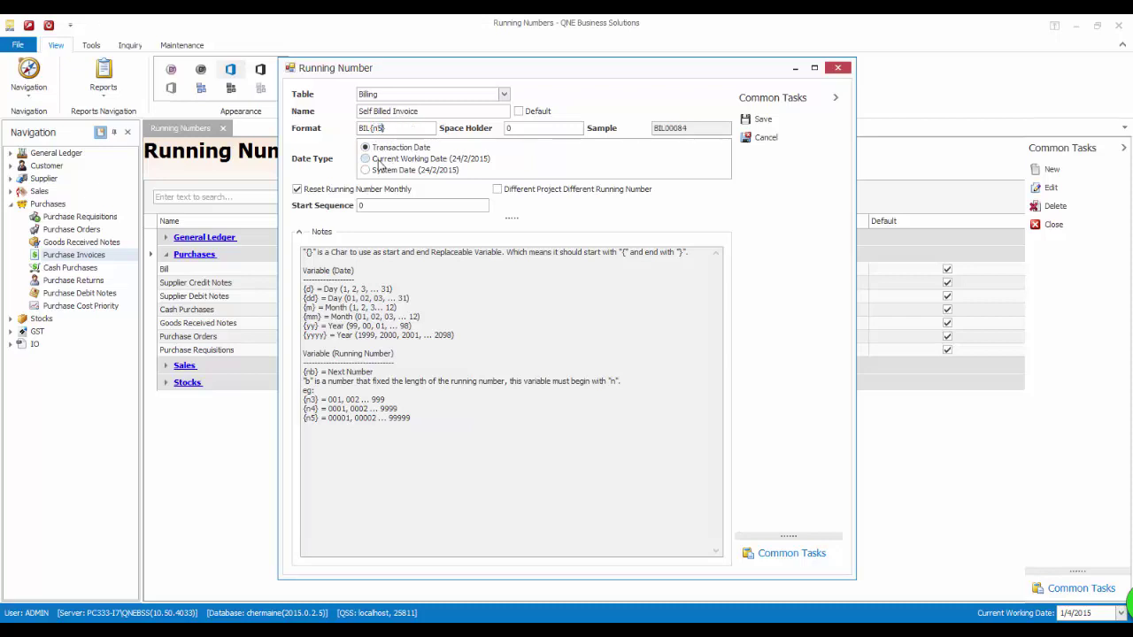
{"action": "left_click", "coordinate": [360, 129]}
{"action": "type", "text": "S"}
{"action": "left_click", "coordinate": [376, 190]}
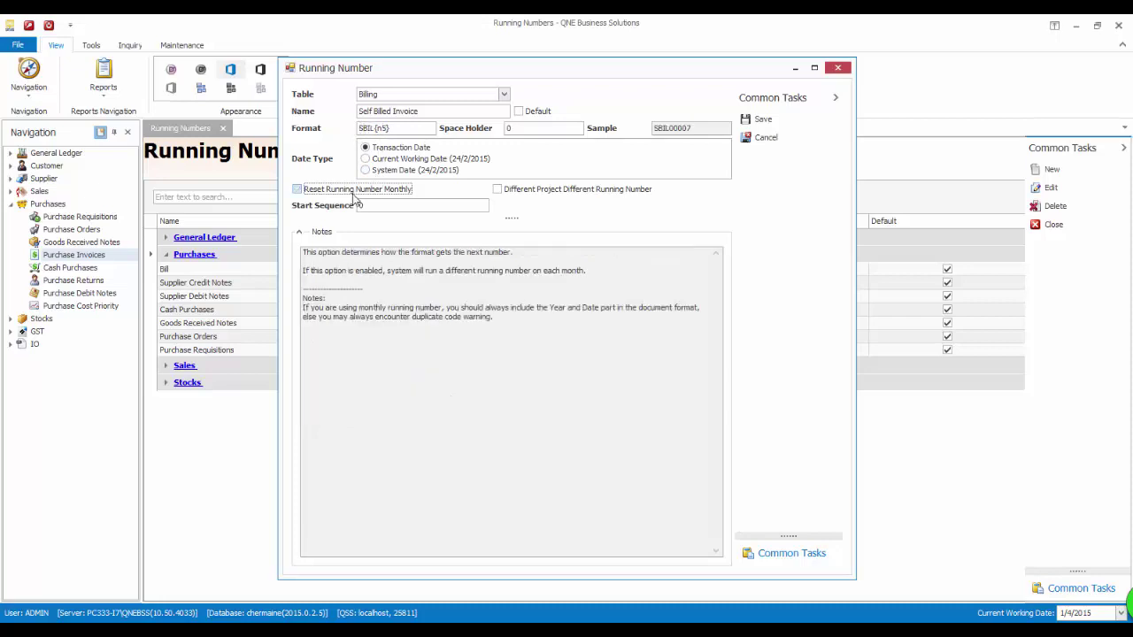
{"action": "left_click", "coordinate": [785, 120]}
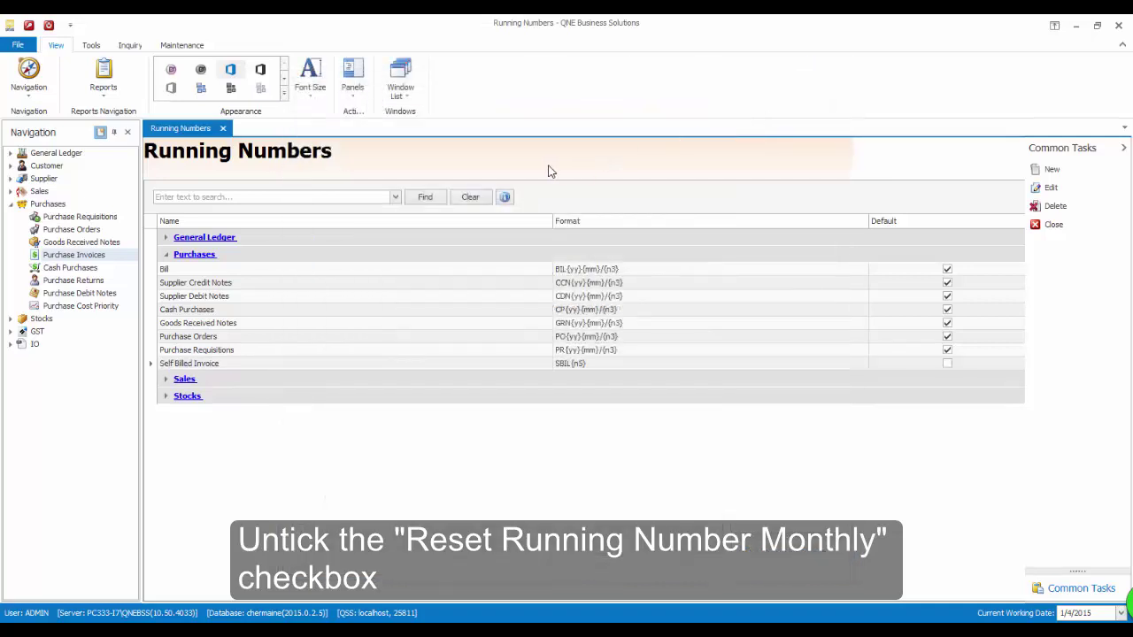
Start a purchase invoice for supplier 800-A001 numbered with the SBIL{n5} series
{"action": "left_click", "coordinate": [75, 255]}
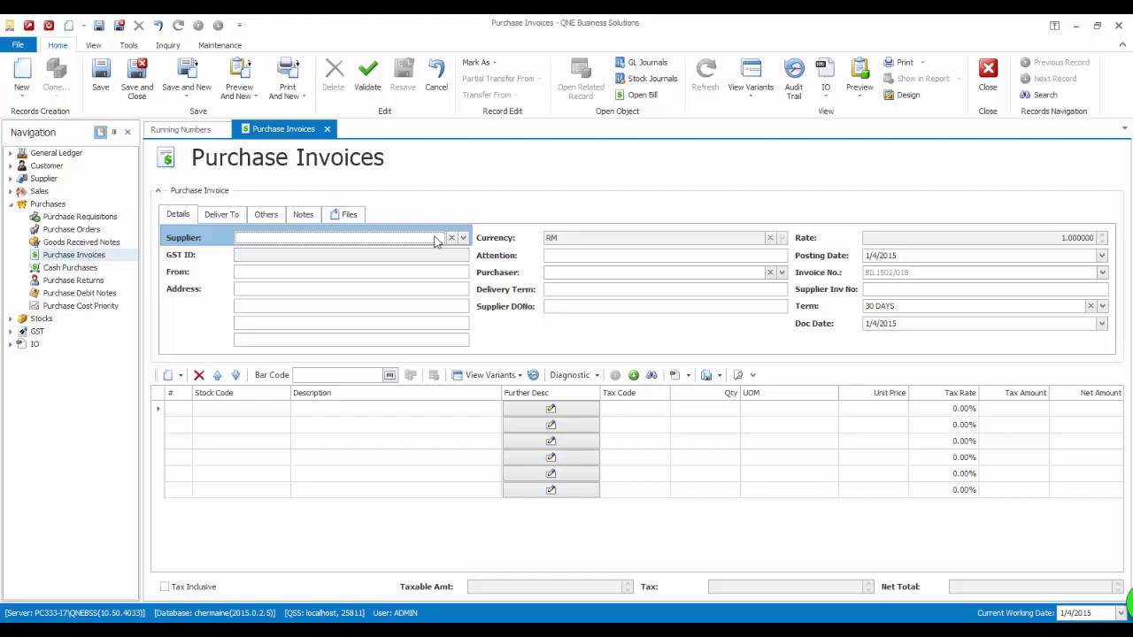
{"action": "left_click", "coordinate": [462, 238]}
{"action": "left_click", "coordinate": [432, 271]}
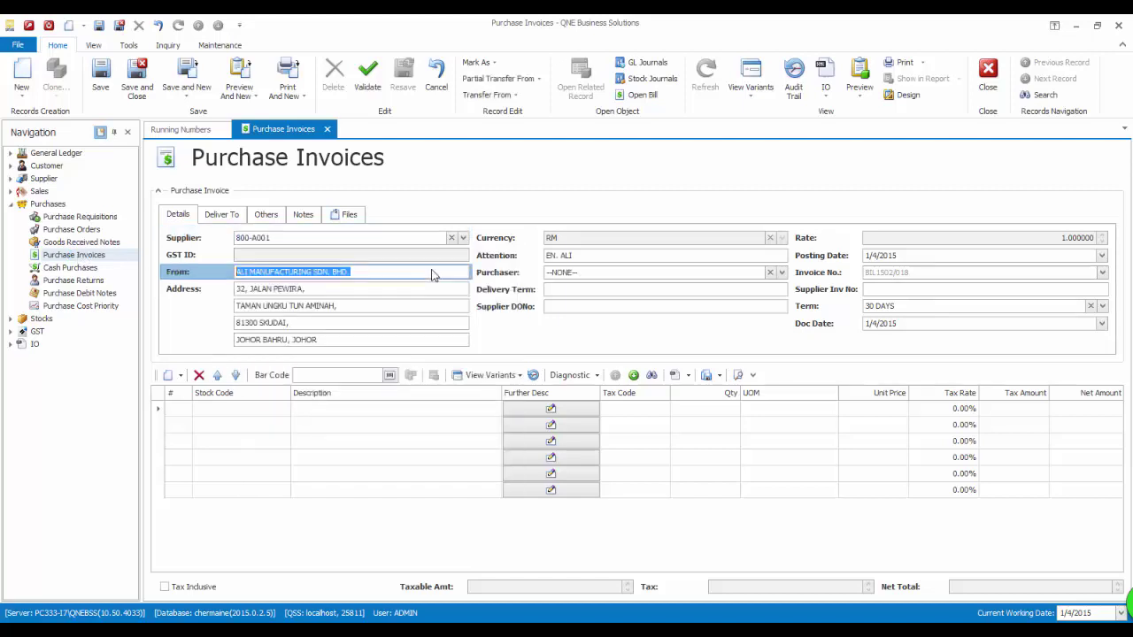
{"action": "left_click", "coordinate": [1102, 273]}
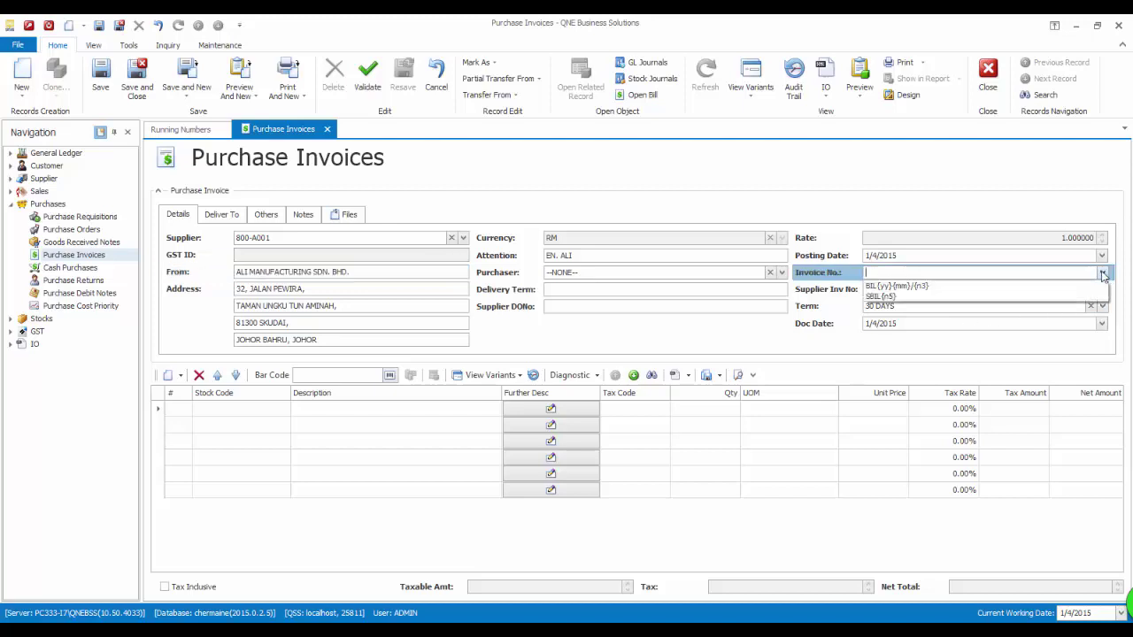
{"action": "left_click", "coordinate": [1026, 299]}
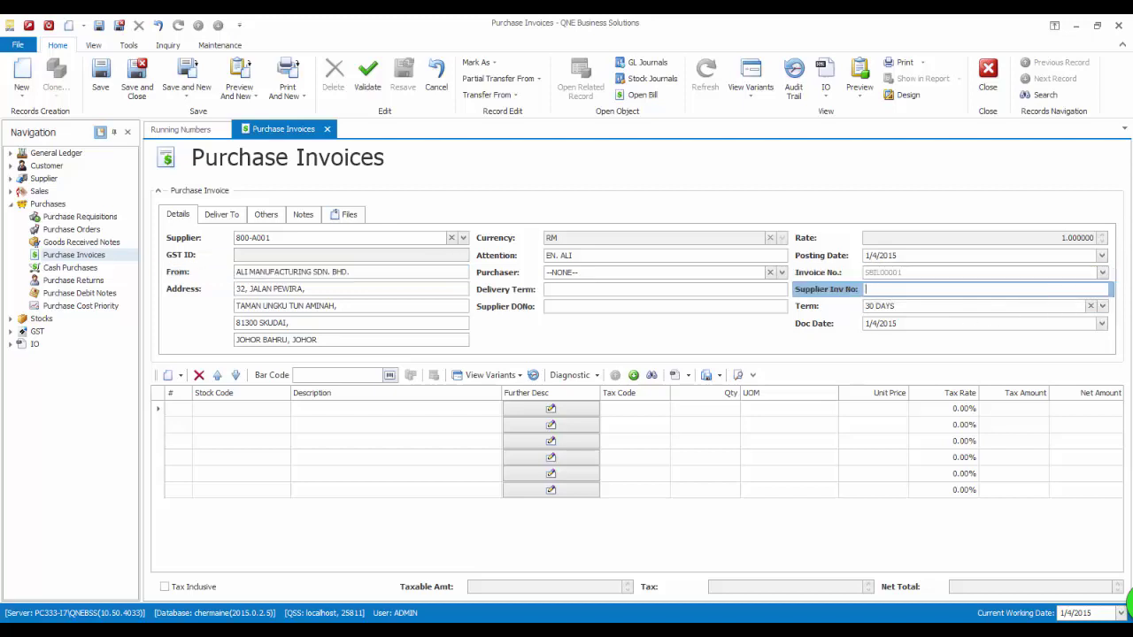
{"action": "left_click", "coordinate": [281, 392]}
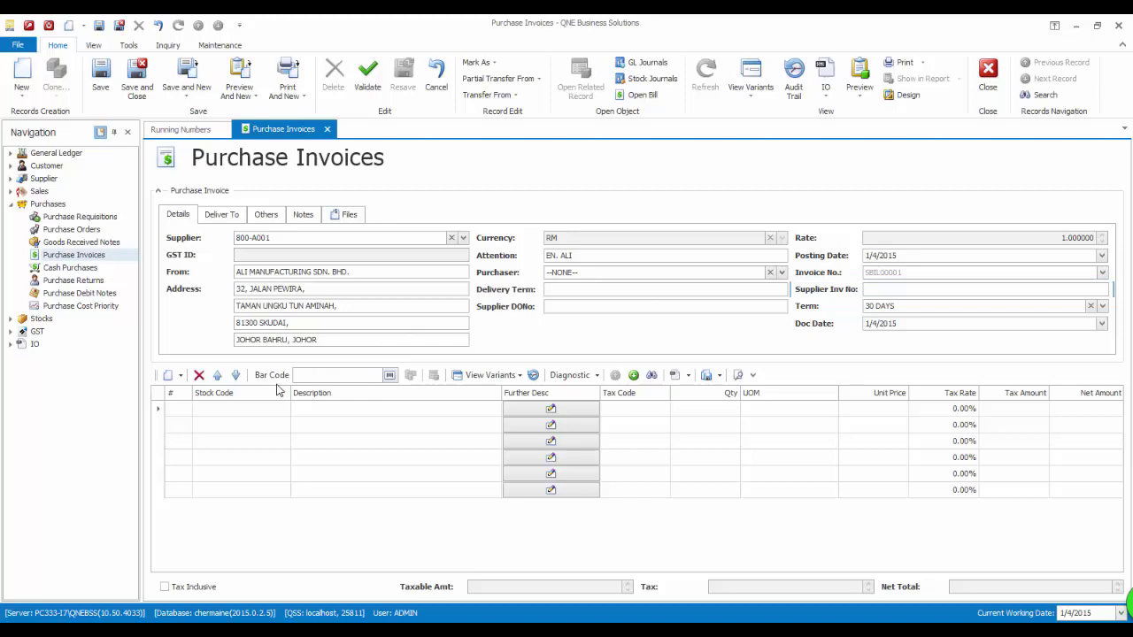
Add stock item ASUS-EX with quantity 3 and save the invoice
{"action": "left_click", "coordinate": [216, 412]}
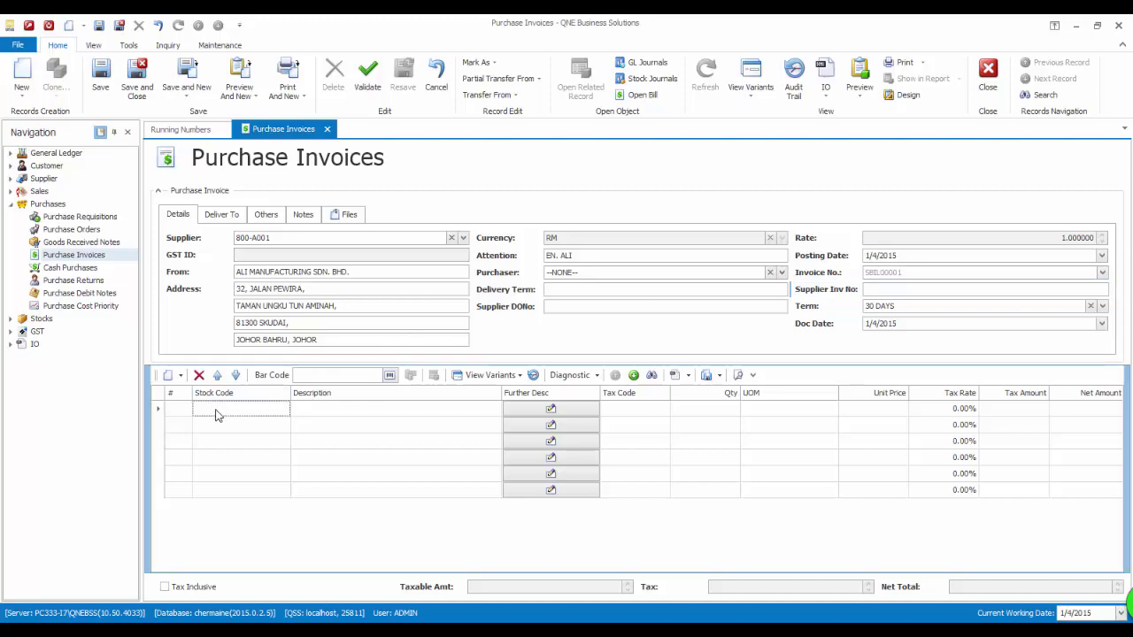
{"action": "left_click", "coordinate": [275, 411]}
{"action": "left_click", "coordinate": [284, 407]}
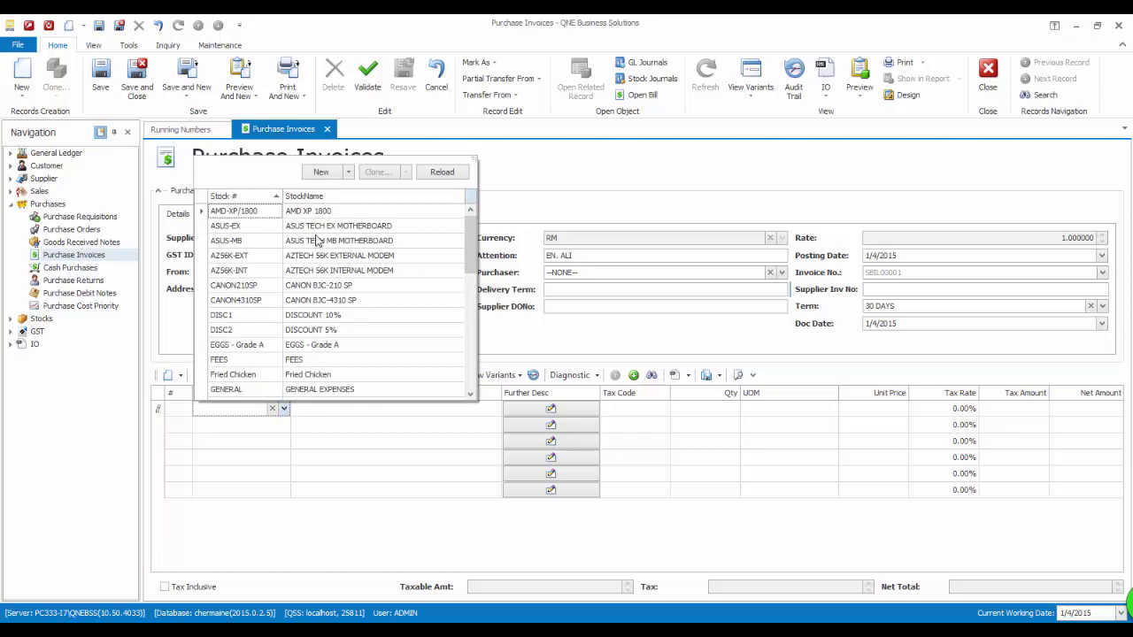
{"action": "left_click", "coordinate": [317, 225]}
{"action": "left_click", "coordinate": [734, 412]}
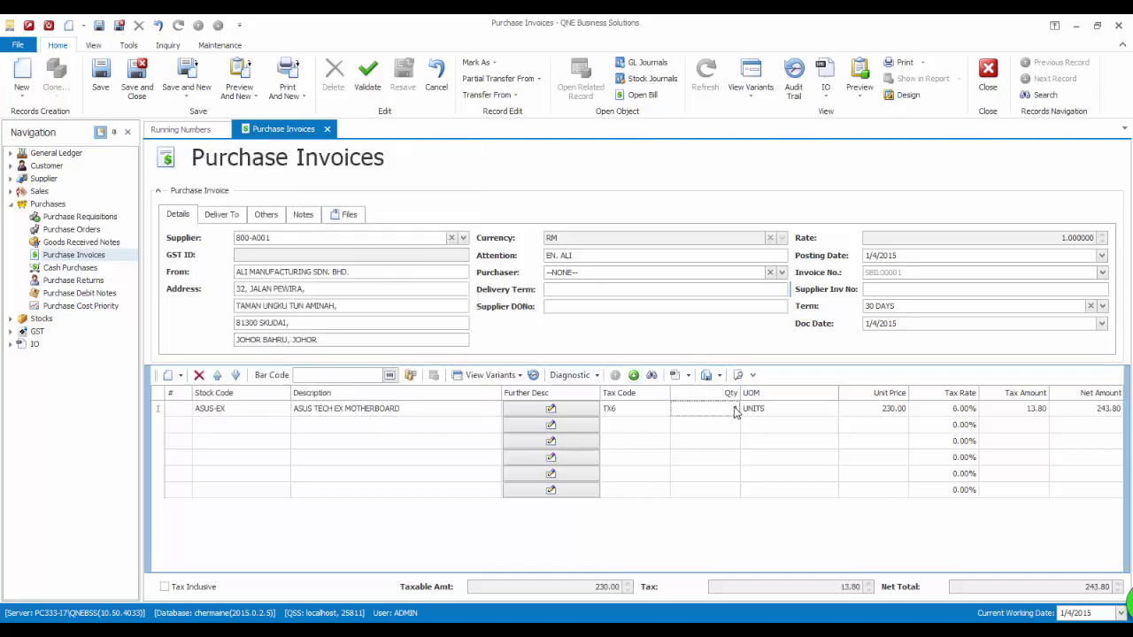
{"action": "type", "text": "3"}
{"action": "left_click", "coordinate": [814, 457]}
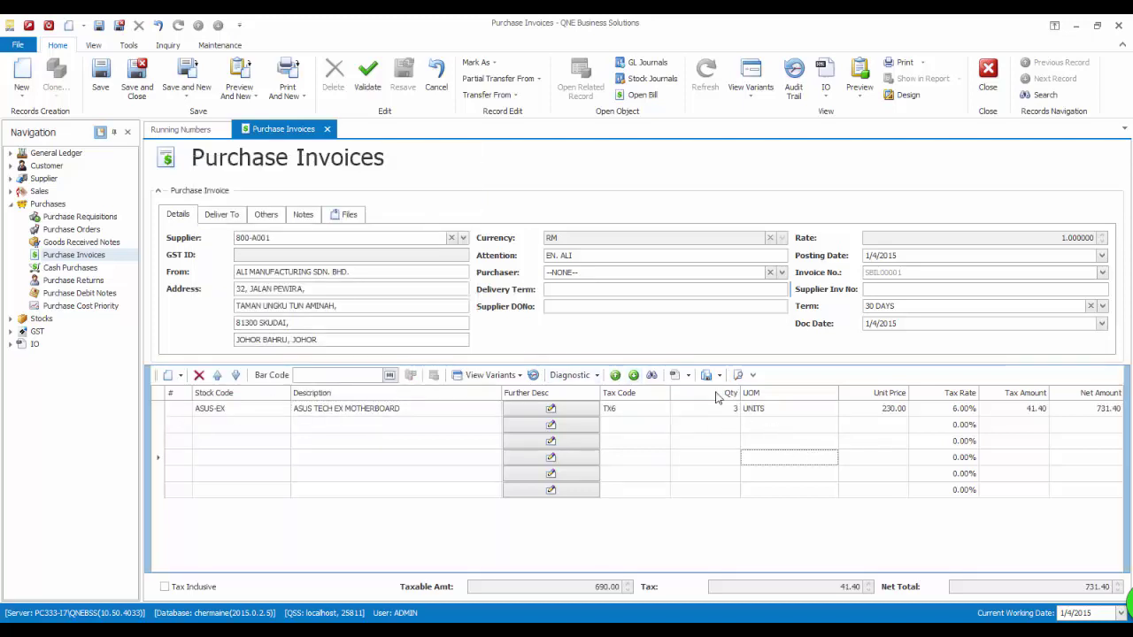
{"action": "left_click", "coordinate": [105, 79]}
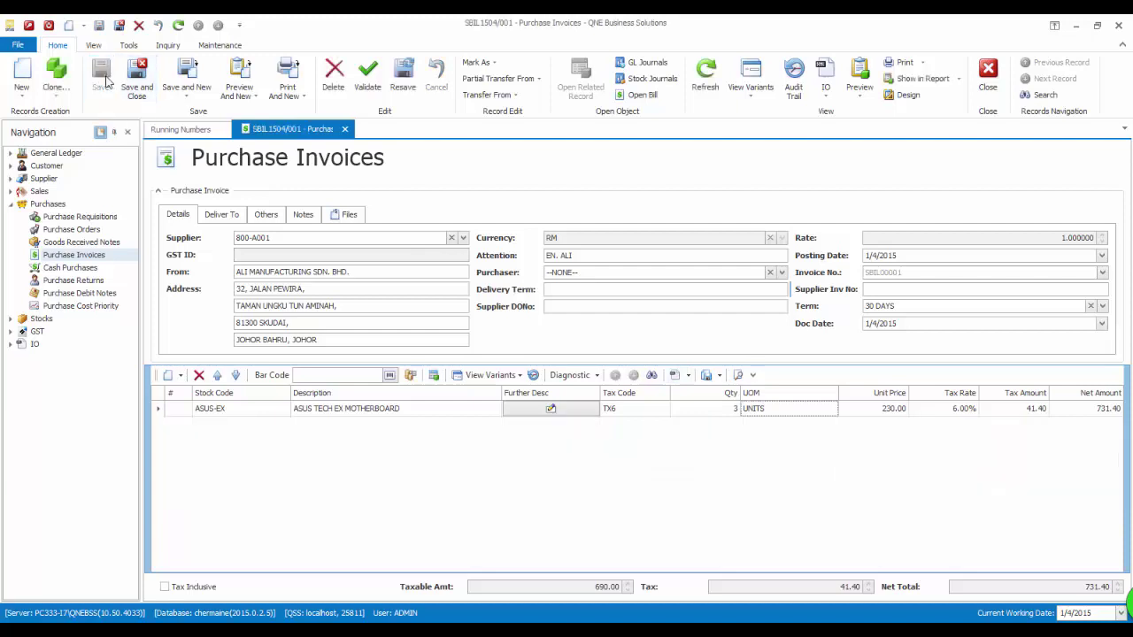
Preview the invoice in the Tax Invoice (Self Billed) layout and scroll through it
{"action": "left_click", "coordinate": [859, 89]}
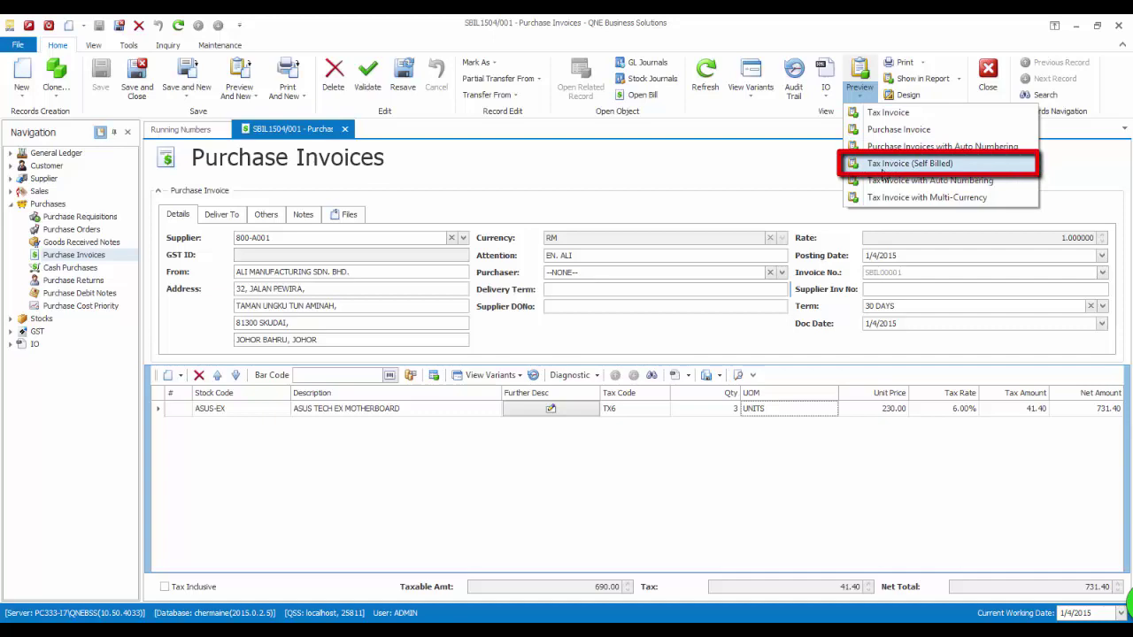
{"action": "left_click", "coordinate": [883, 170]}
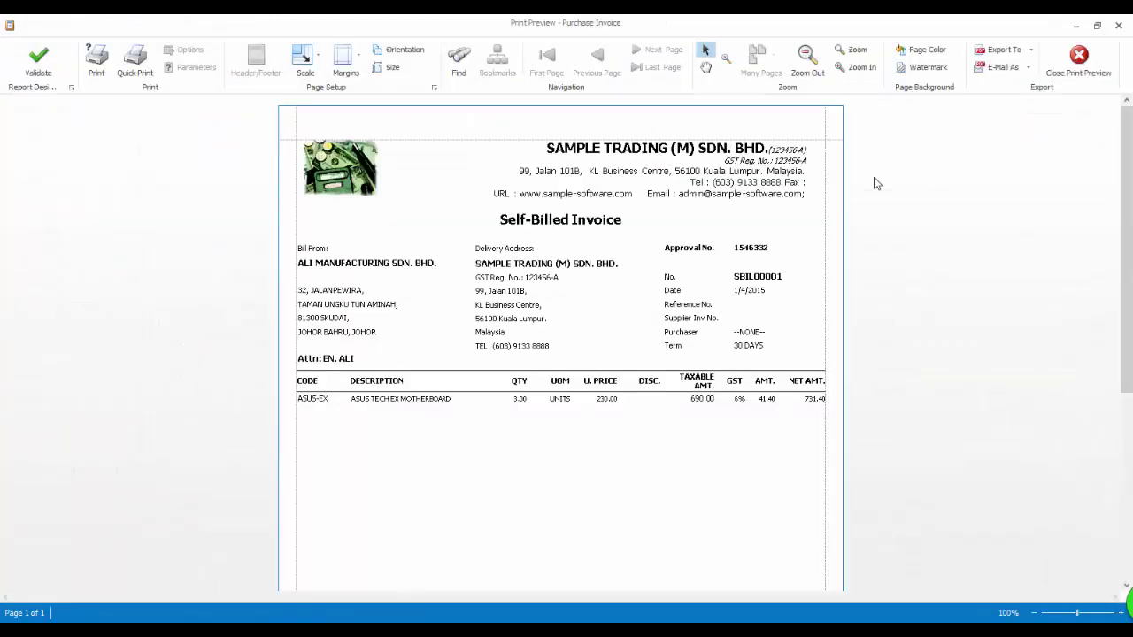
{"action": "scroll", "coordinate": [874, 183], "scroll_direction": "down", "scroll_amount": 2}
{"action": "scroll", "coordinate": [874, 184], "scroll_direction": "down", "scroll_amount": 3}
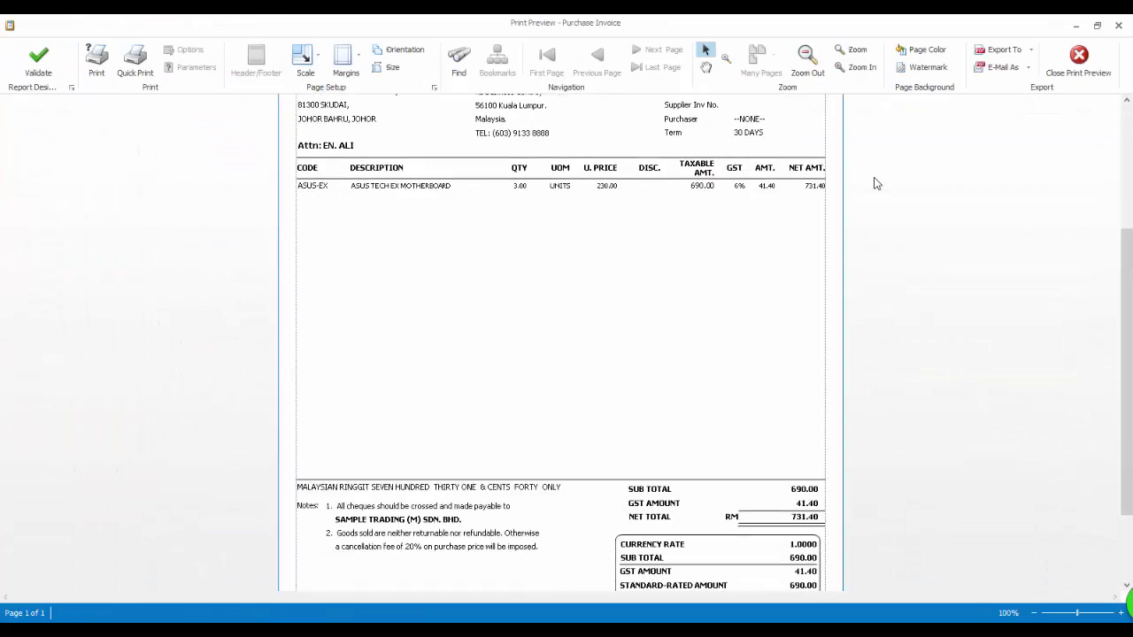
{"action": "scroll", "coordinate": [874, 183], "scroll_direction": "down", "scroll_amount": 2}
{"action": "scroll", "coordinate": [875, 183], "scroll_direction": "down", "scroll_amount": 1}
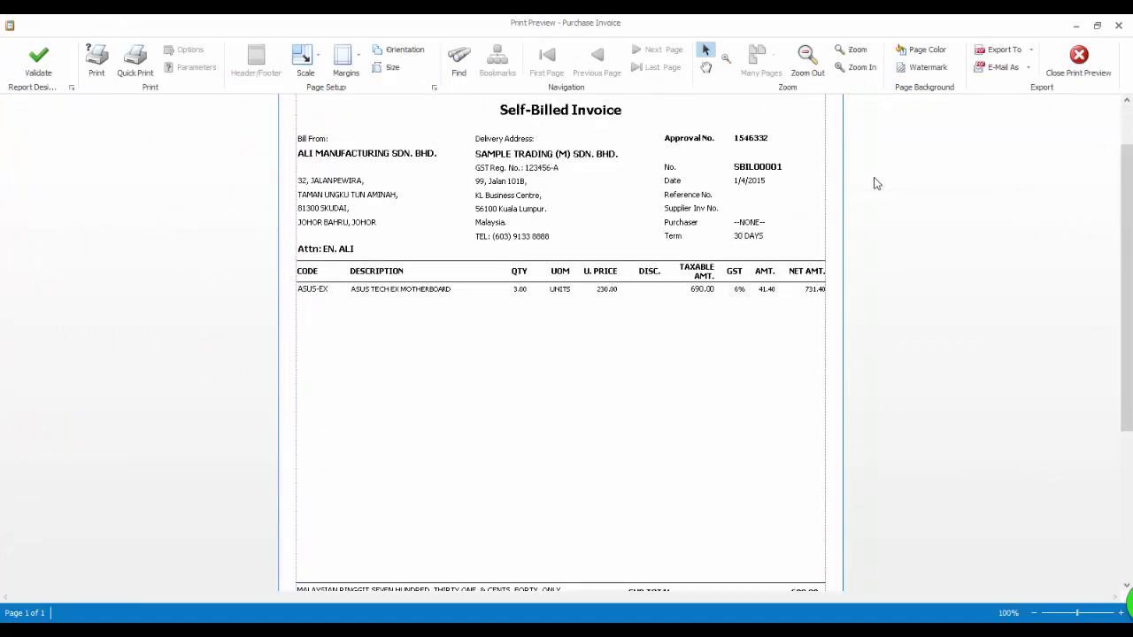